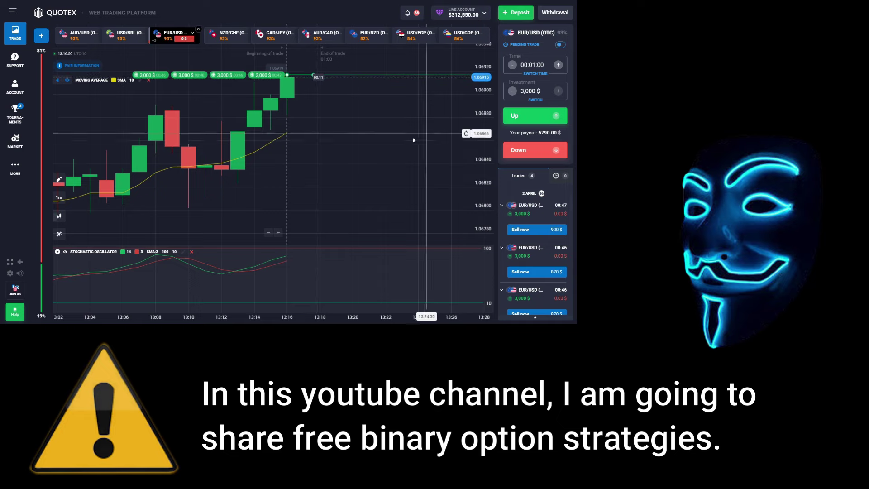
Check the chart timeframe options, keeping the 1-minute timeframe on CAD/CHF (OTC).
{"action": "scroll", "coordinate": [412, 144], "scroll_direction": "left", "scroll_amount": 2}
{"action": "left_click_drag", "start_coordinate": [412, 144], "coordinate": [355, 145]}
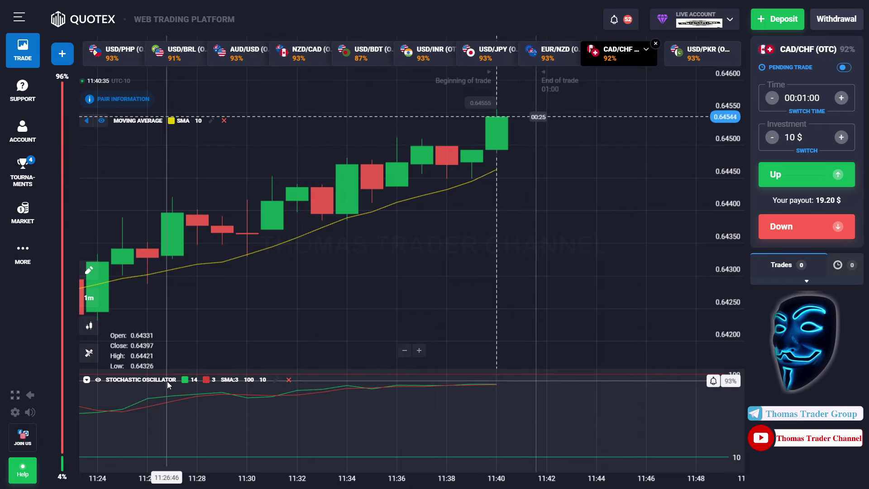
{"action": "left_click", "coordinate": [89, 297]}
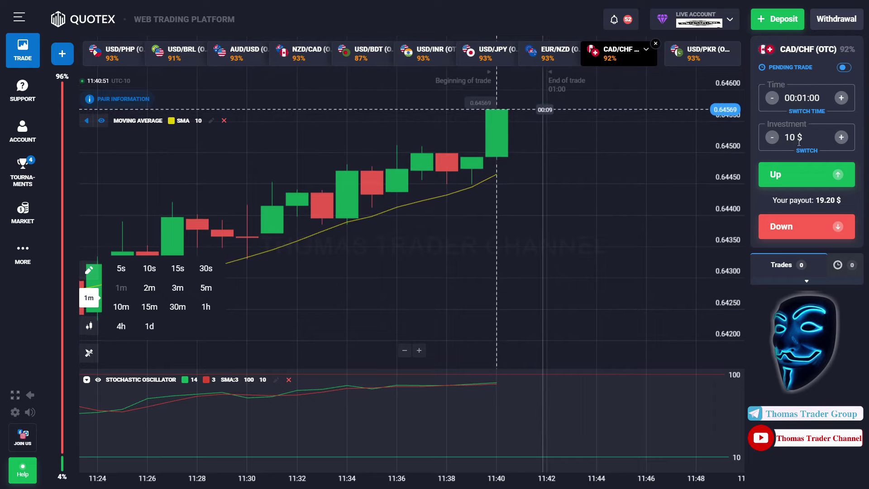
{"action": "left_click", "coordinate": [657, 335]}
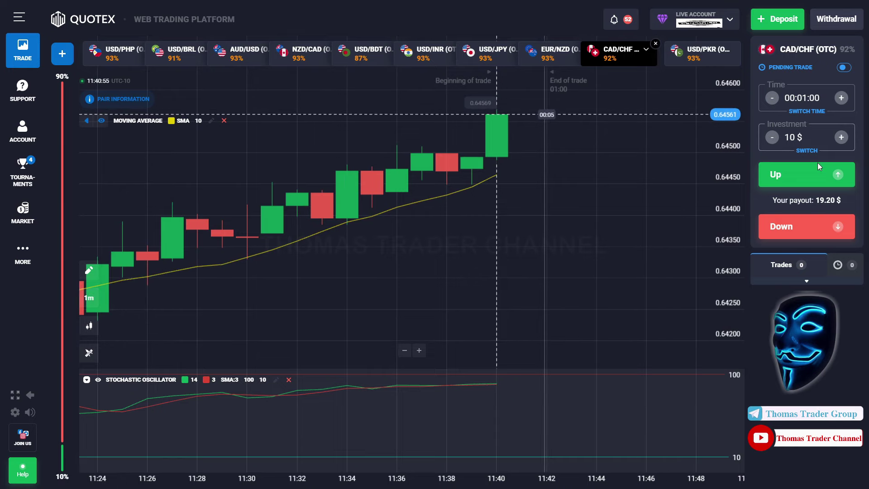
Place a 10 $ Up trade on CAD/CHF (OTC), then clear the investment after the 19.20 $ win.
{"action": "left_click", "coordinate": [829, 173]}
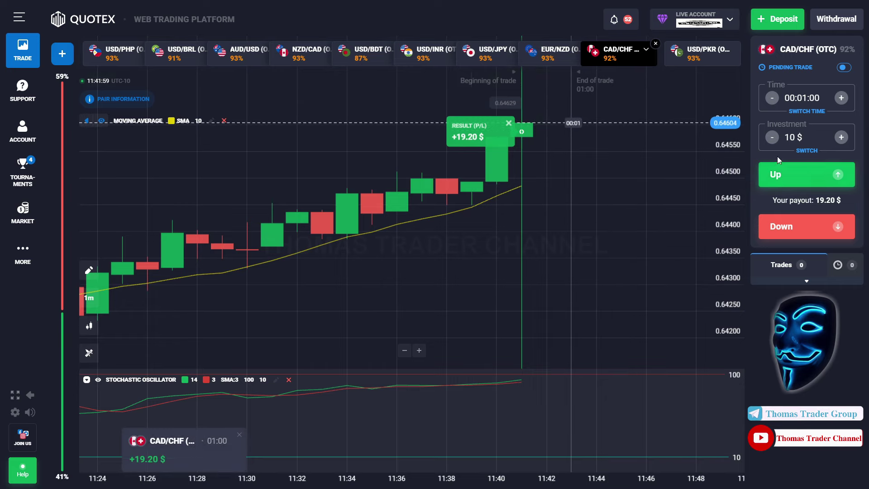
{"action": "left_click", "coordinate": [795, 138]}
{"action": "key", "text": "BackSpace"}
{"action": "key", "text": "BackSpace"}
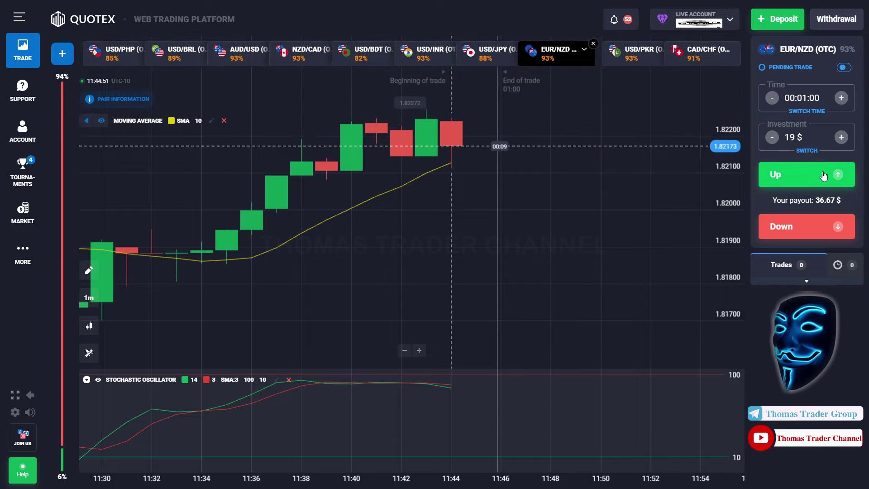
Place a 19 $ Up trade on EUR/NZD (OTC), then clear the investment after its 36.67 $ payout.
{"action": "left_click", "coordinate": [823, 176]}
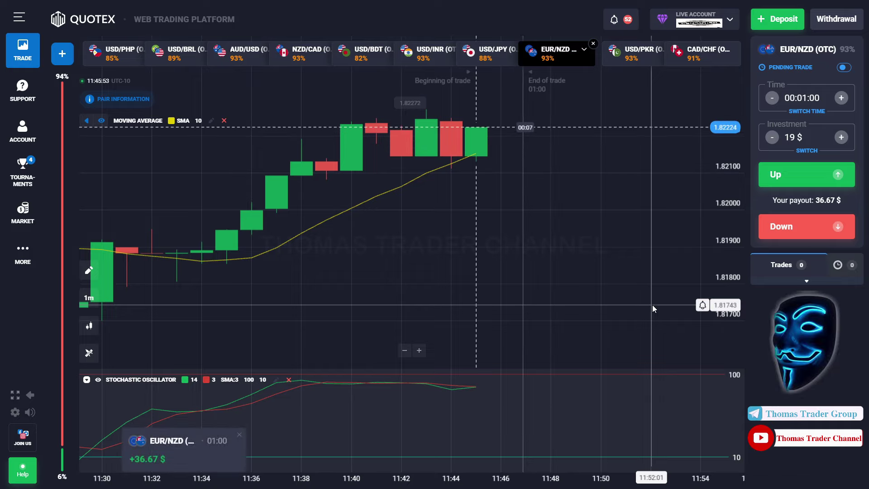
{"action": "left_click", "coordinate": [794, 135]}
{"action": "key", "text": "BackSpace"}
{"action": "key", "text": "BackSpace"}
Enter 36 $ for the EUR/NZD trade, then 69 $ as the next investment.
{"action": "type", "text": "36"}
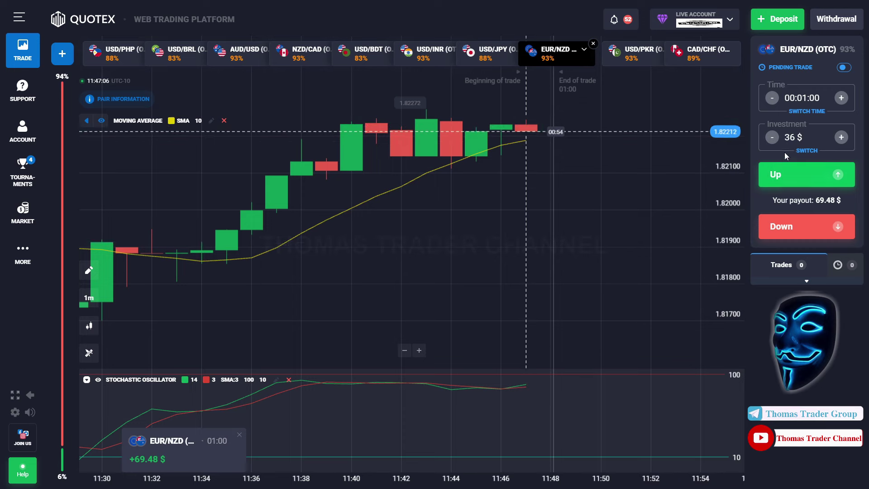
{"action": "type", "text": "69"}
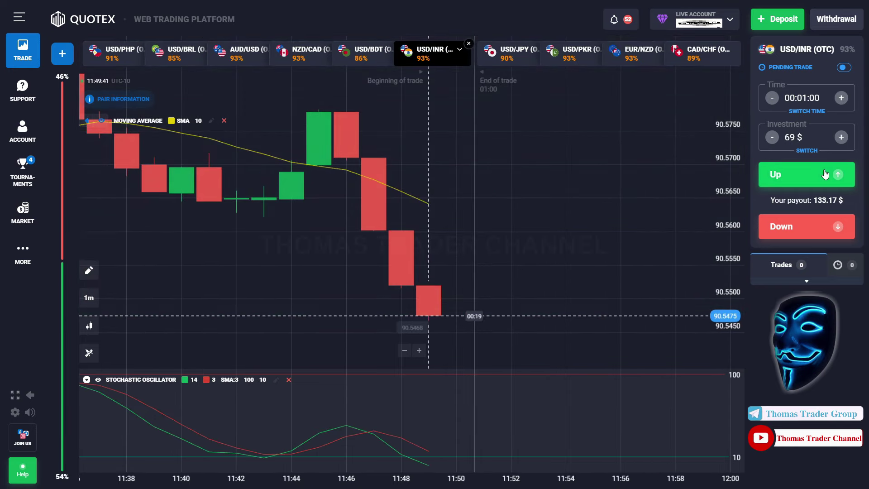
Place a 69 $ one-minute Up trade on USD/INR (OTC).
{"action": "left_click", "coordinate": [824, 174]}
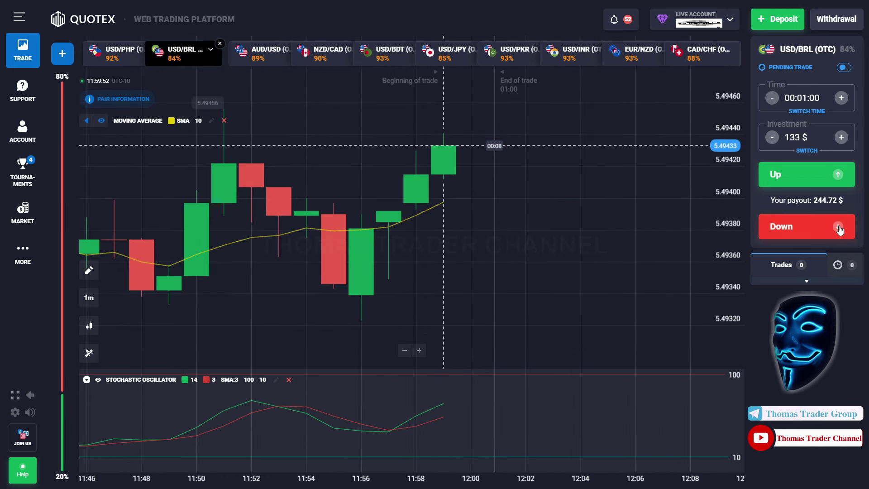
Place a 133 $ Down trade on USD/BRL (OTC), then set the next investment to 244 $.
{"action": "left_click", "coordinate": [838, 228]}
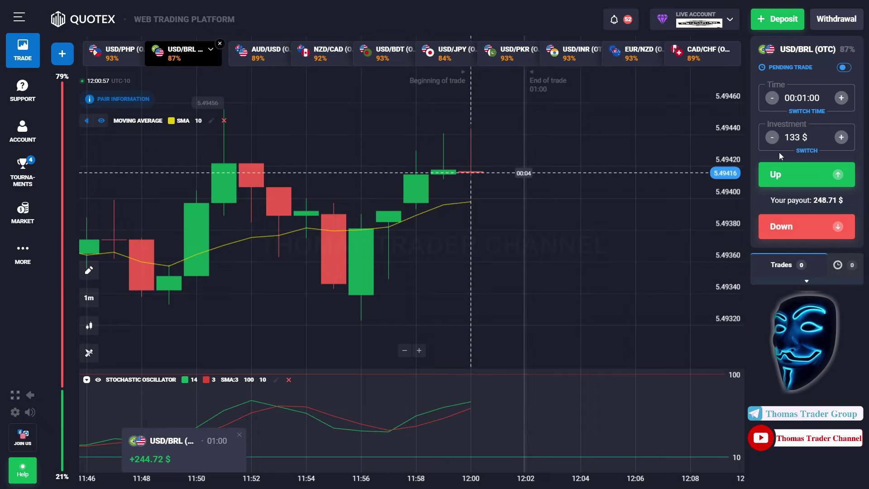
{"action": "key", "text": "BackSpace"}
{"action": "key", "text": "BackSpace"}
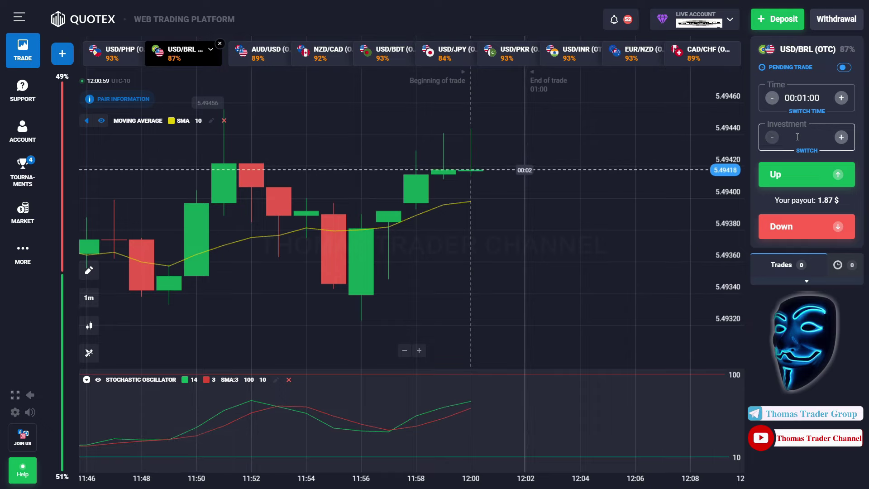
{"action": "type", "text": "244 $"}
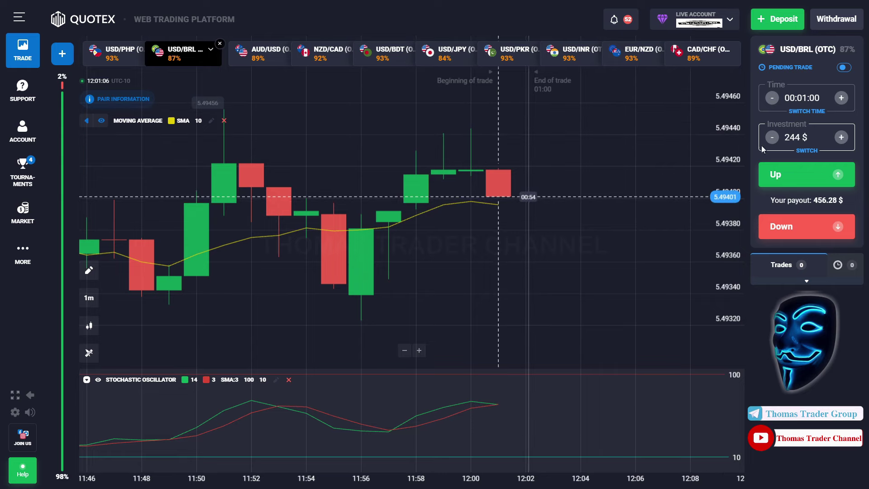
Place a 244 $ one-minute Down trade on USD/BRL (OTC), closing for 456.28 $.
{"action": "left_click", "coordinate": [837, 225]}
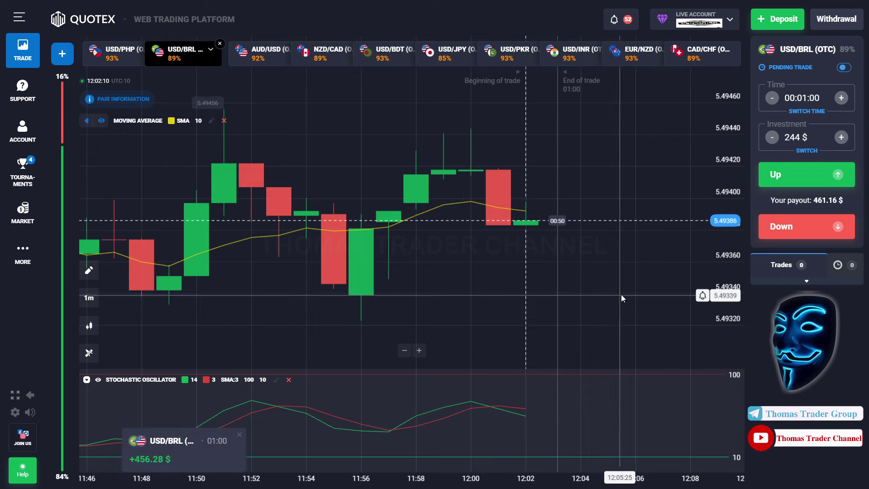
Change the investment to 456 $ and place an Up trade on USD/JPY (OTC).
{"action": "left_click", "coordinate": [795, 136]}
{"action": "key", "text": "BackSpace"}
{"action": "type", "text": "456"}
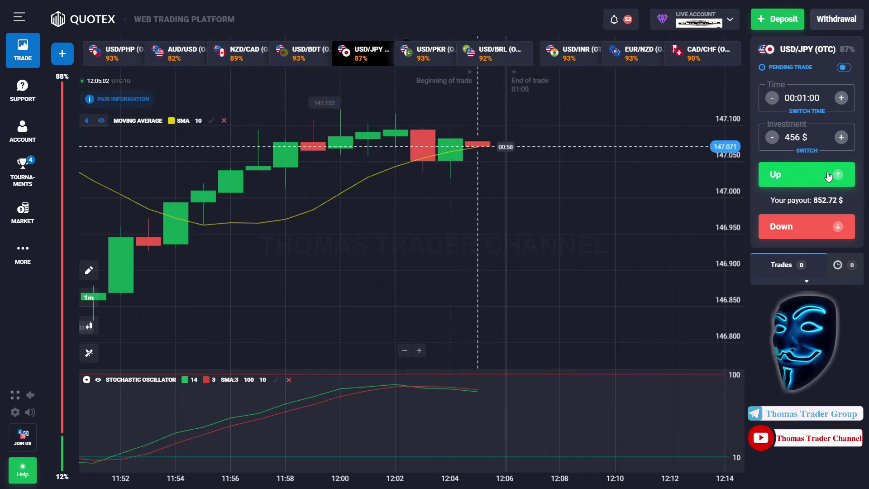
{"action": "left_click", "coordinate": [828, 174]}
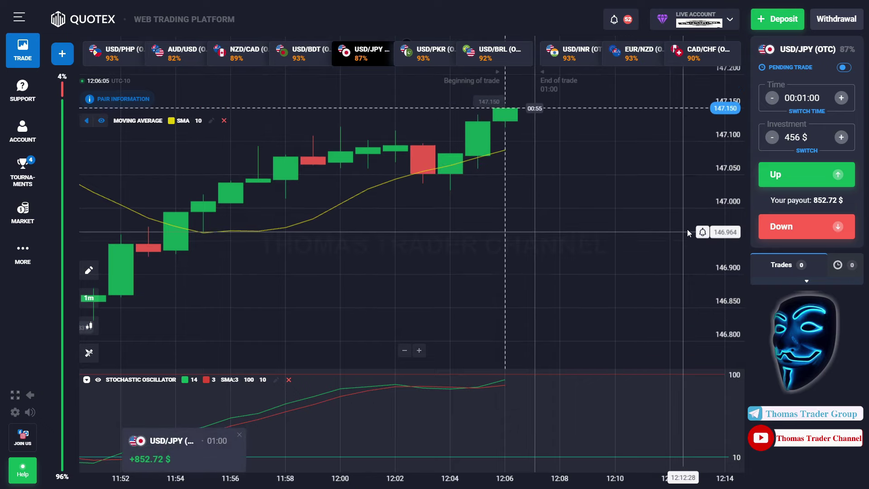
Change the investment to 852 $ and place an Up trade on USD/BDT (OTC).
{"action": "key", "text": "BackSpace"}
{"action": "key", "text": "BackSpace"}
{"action": "type", "text": "852"}
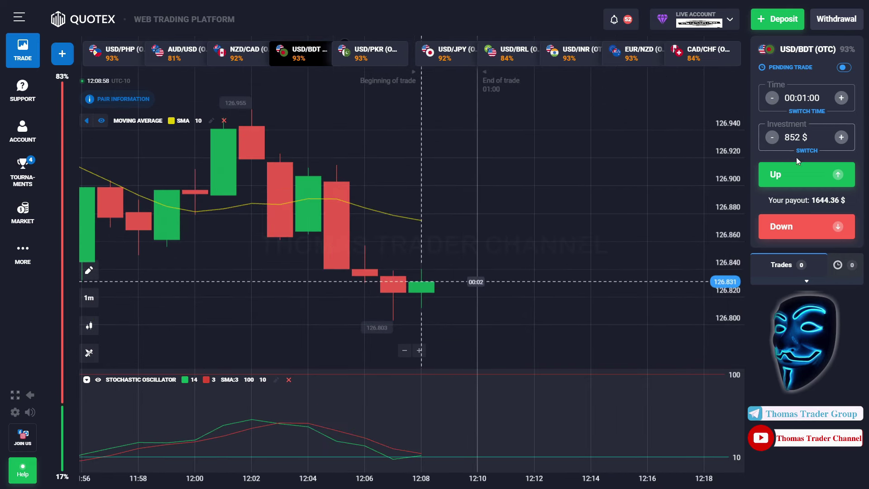
{"action": "left_click", "coordinate": [809, 176]}
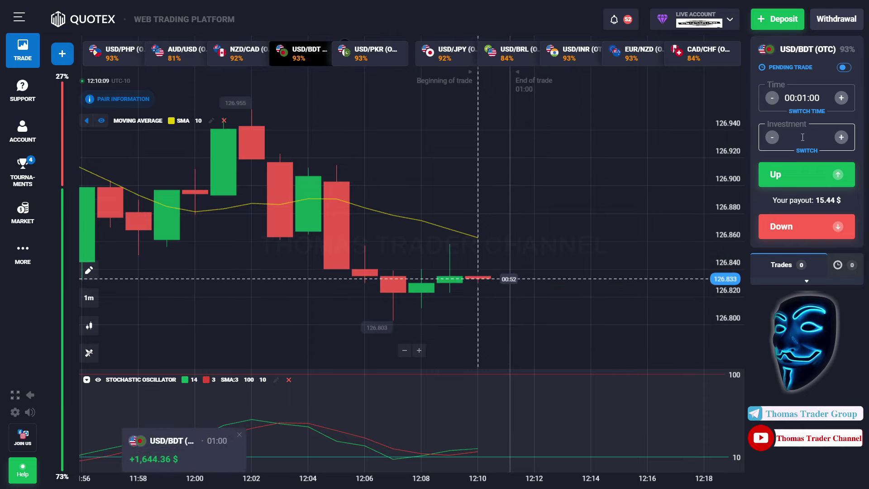
Place a 1,644 $ Up trade on AUD/USD (OTC), then start editing the next investment.
{"action": "type", "text": "16"}
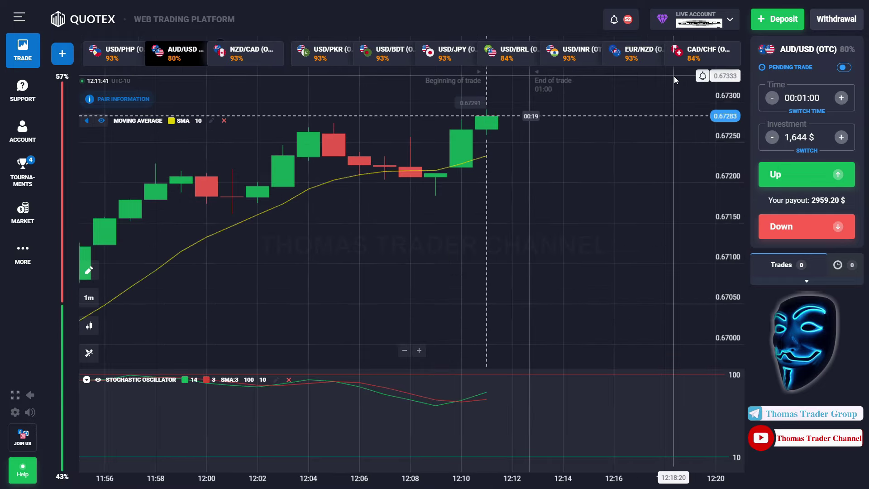
{"action": "left_click", "coordinate": [826, 179]}
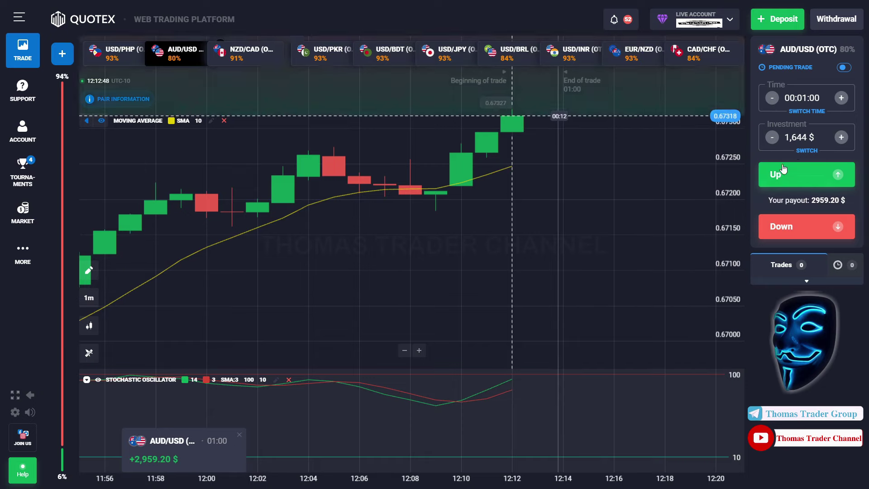
{"action": "left_click", "coordinate": [808, 137]}
Clear the old amount and place a 2,959 $ Down trade on NZD/CAD (OTC).
{"action": "key", "text": "BackSpace"}
{"action": "key", "text": "BackSpace"}
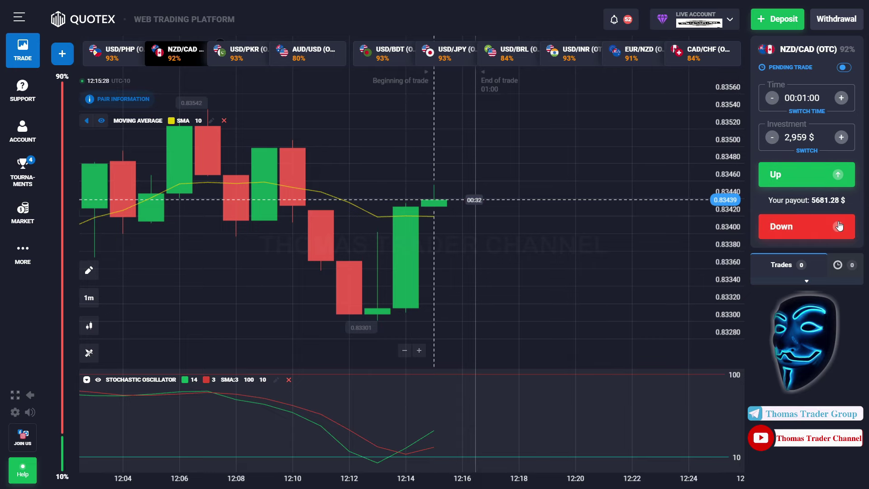
{"action": "left_click", "coordinate": [838, 226]}
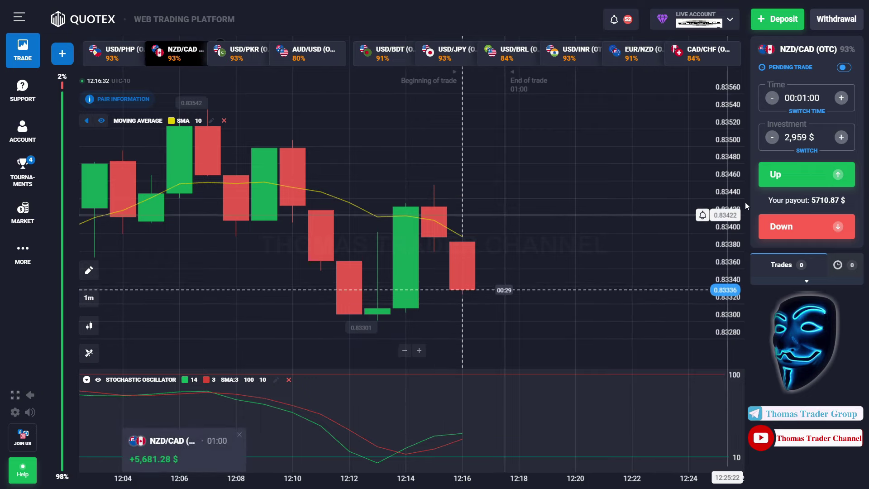
Replace the NZD/CAD (OTC) investment with 946 $ for a 1825.78 $ payout, since 5,681 $ exceeds the 3000 $ cap.
{"action": "key", "text": "BackSpace"}
{"action": "key", "text": "BackSpace"}
{"action": "key", "text": "BackSpace"}
{"action": "key", "text": "BackSpace"}
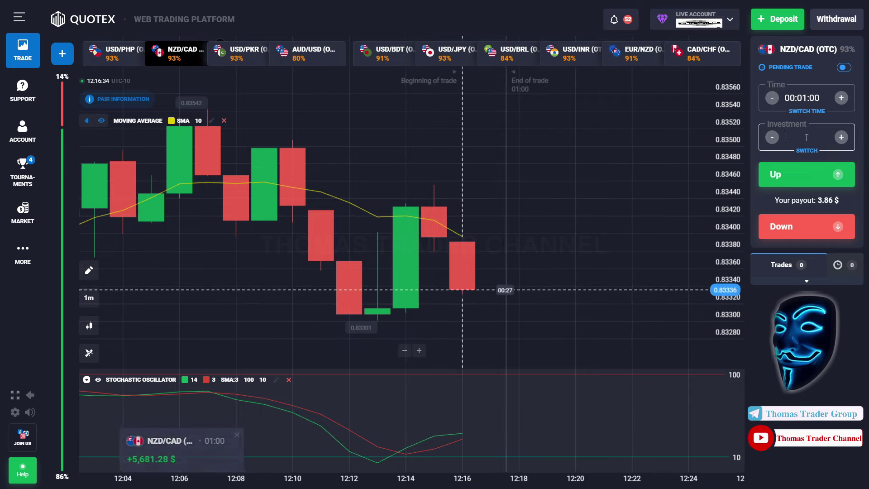
{"action": "type", "text": "5,681 $"}
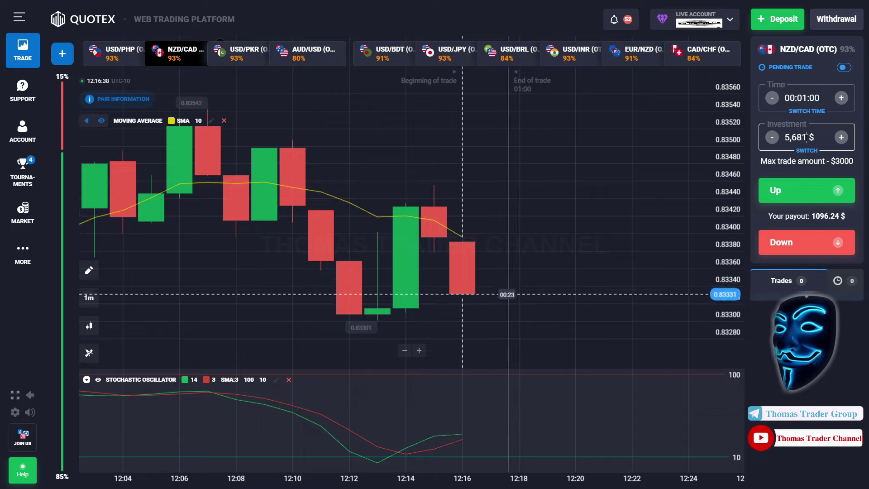
{"action": "key", "text": "BackSpace"}
{"action": "key", "text": "BackSpace"}
{"action": "key", "text": "BackSpace"}
{"action": "key", "text": "BackSpace"}
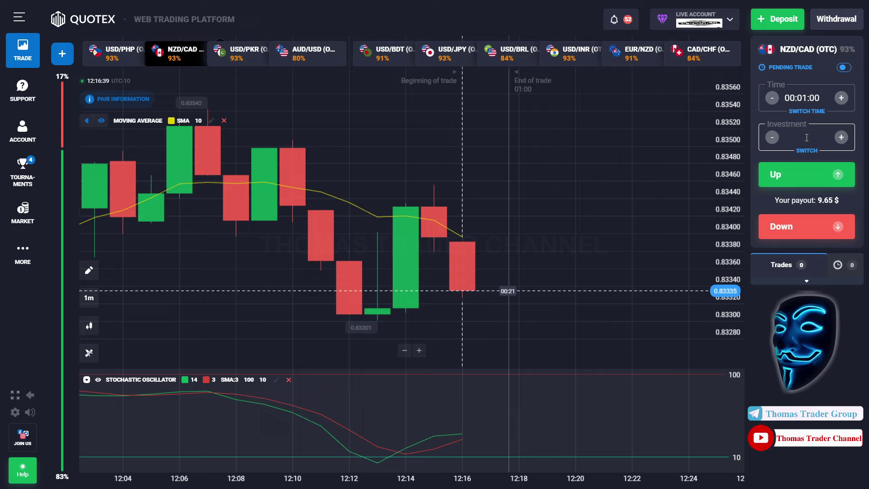
{"action": "type", "text": "946 $"}
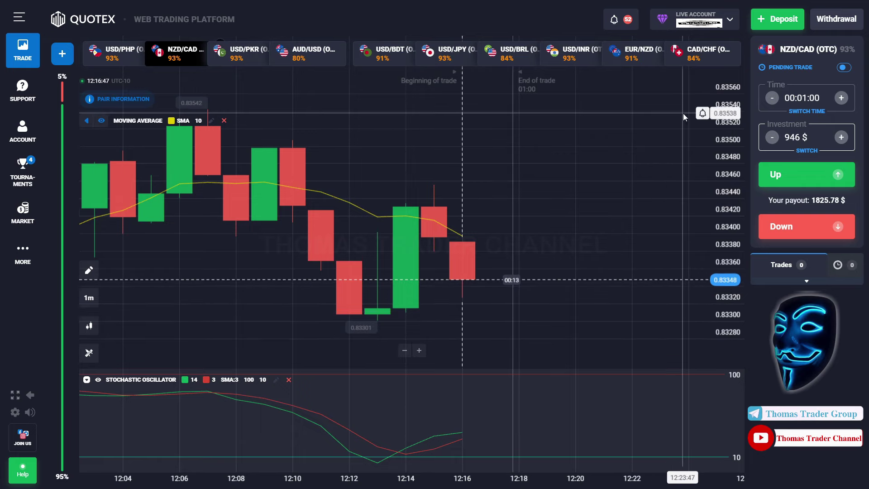
Open repeated one-minute 946 $ Down trades on NZD/CAD (OTC), each closing with a 1,825.78 $ payout.
{"action": "left_click", "coordinate": [830, 227]}
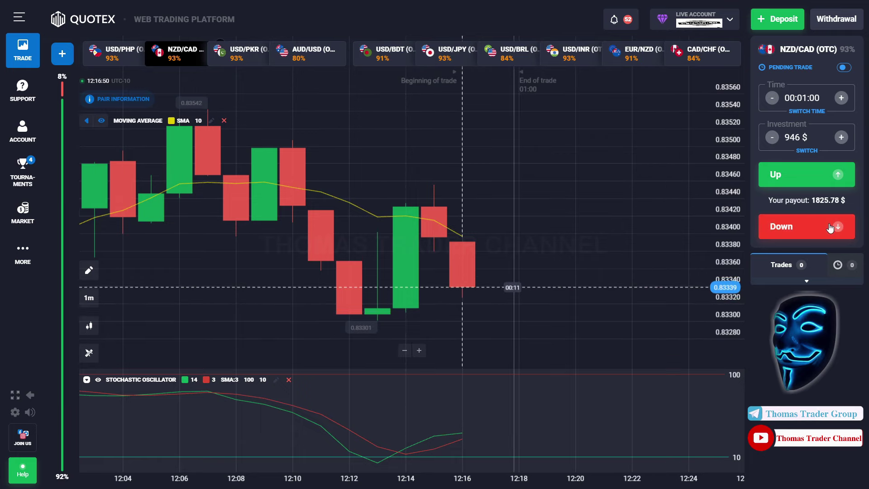
{"action": "left_click", "coordinate": [830, 228]}
{"action": "left_click", "coordinate": [830, 227]}
{"action": "left_click", "coordinate": [830, 228]}
{"action": "left_click", "coordinate": [830, 228]}
{"action": "left_click", "coordinate": [830, 227]}
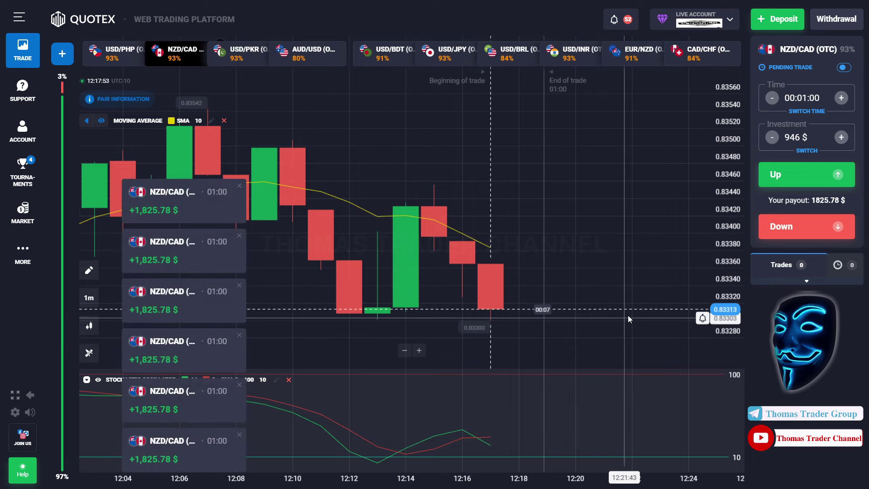
Clear the old investment amount and begin entering 995 $; the field currently reads 9 $.
{"action": "left_click", "coordinate": [801, 137]}
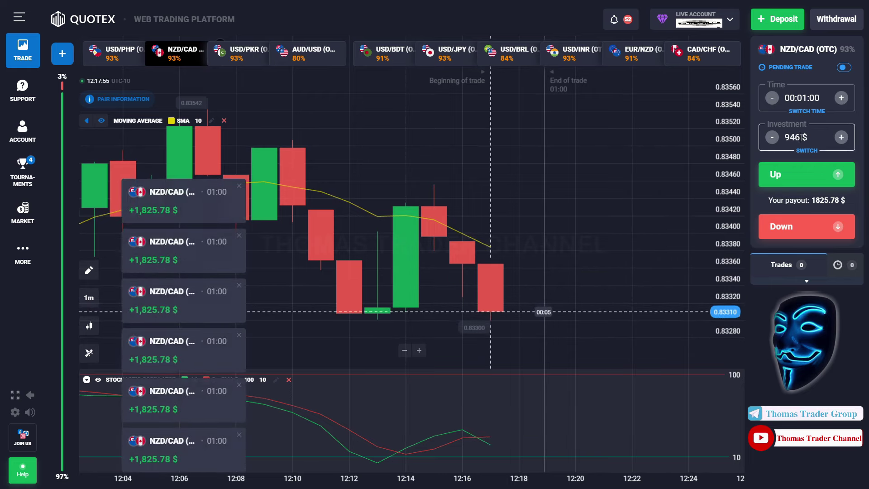
{"action": "key", "text": "BackSpace"}
{"action": "key", "text": "BackSpace"}
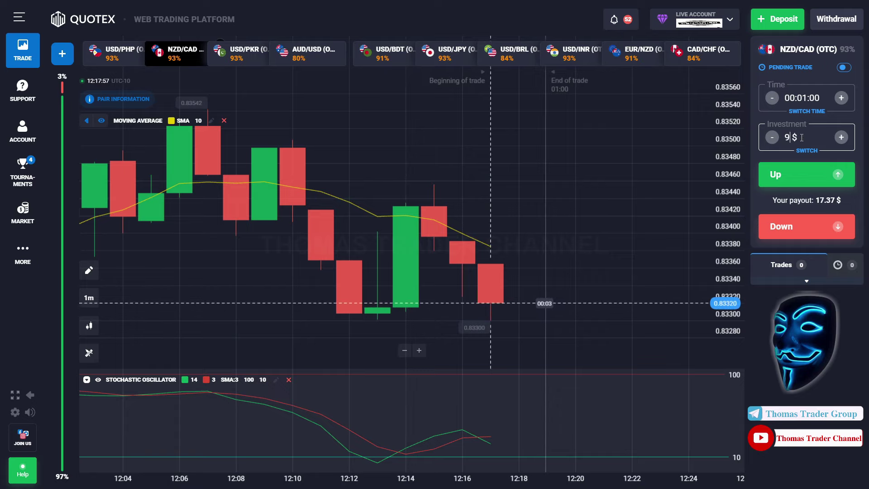
{"action": "type", "text": "95"}
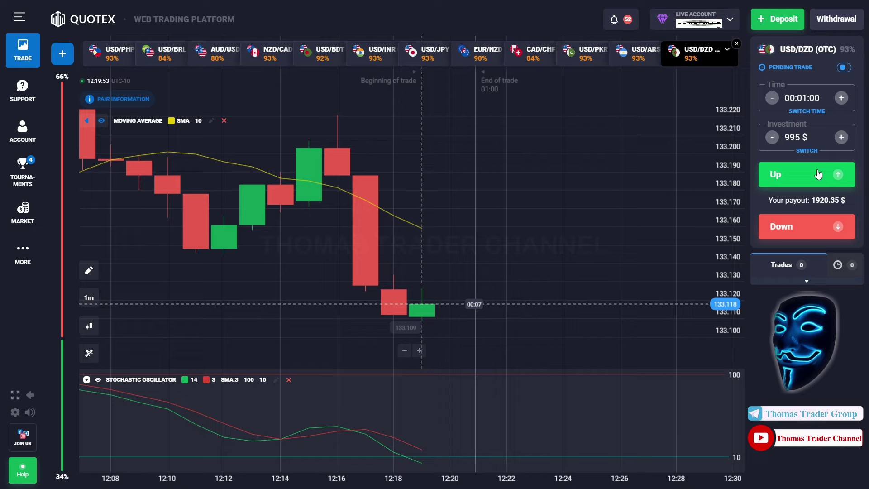
Open ten one-minute 995 $ Up trades on USD/DZD (OTC), each promising a 1920.35 $ payout.
{"action": "left_click", "coordinate": [818, 174]}
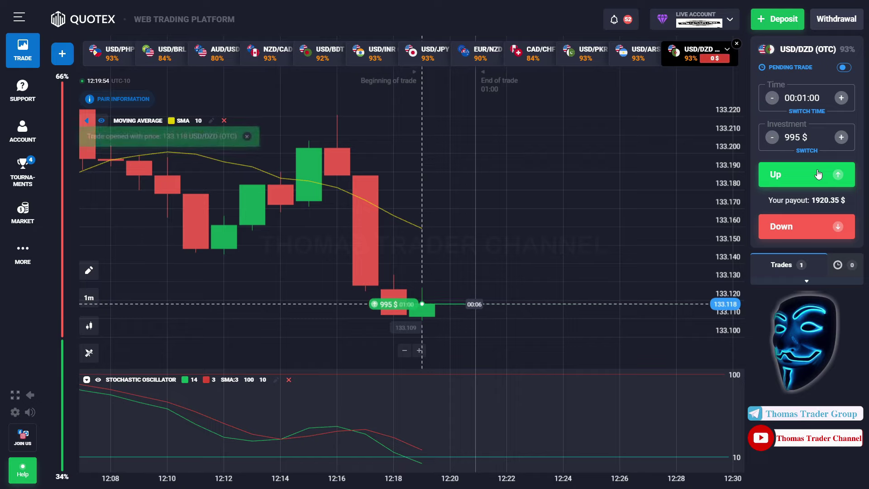
{"action": "double_click", "coordinate": [818, 174]}
{"action": "double_click", "coordinate": [818, 175]}
{"action": "double_click", "coordinate": [818, 175]}
{"action": "left_click", "coordinate": [818, 174]}
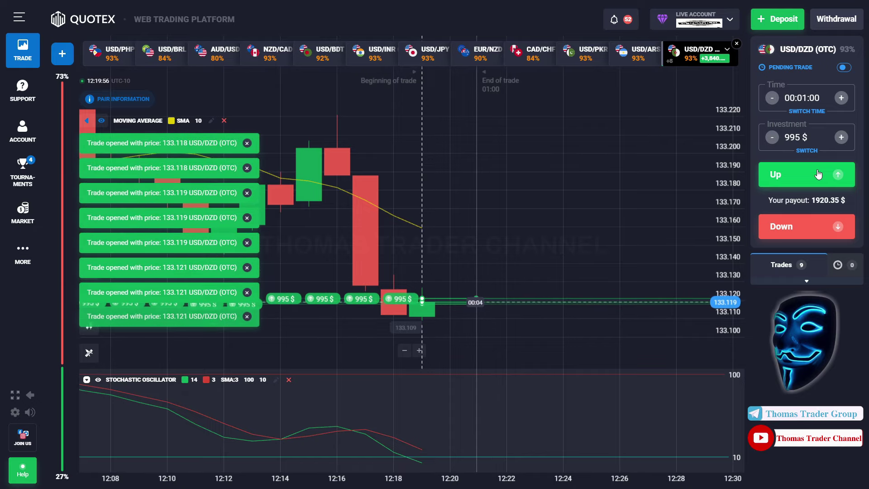
{"action": "left_click", "coordinate": [817, 174]}
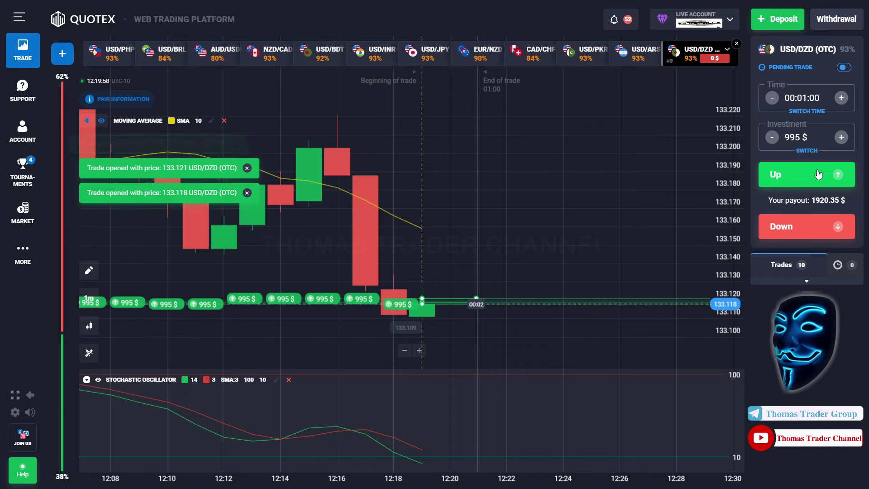